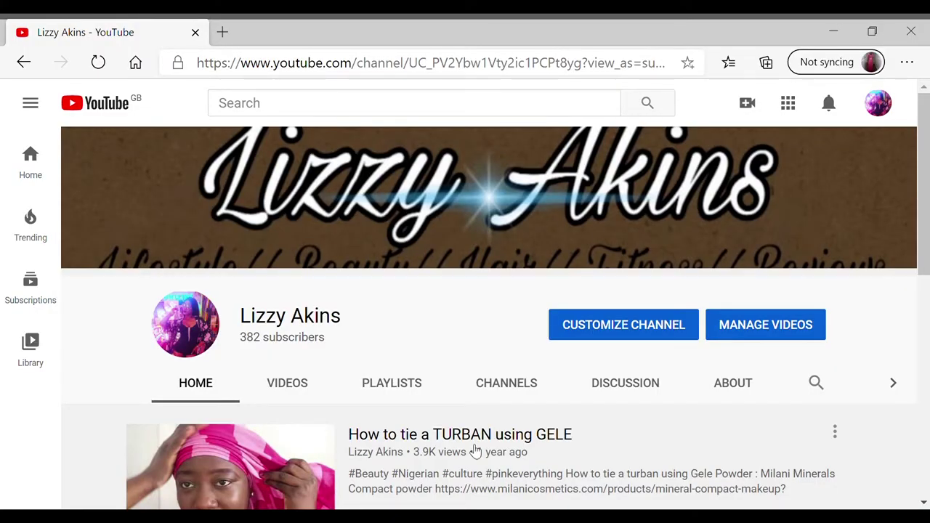
# Upload the makeup and gele video file from the computer via Create > Upload video.
pyautogui.moveTo(476, 451)
pyautogui.moveTo(550, 254)
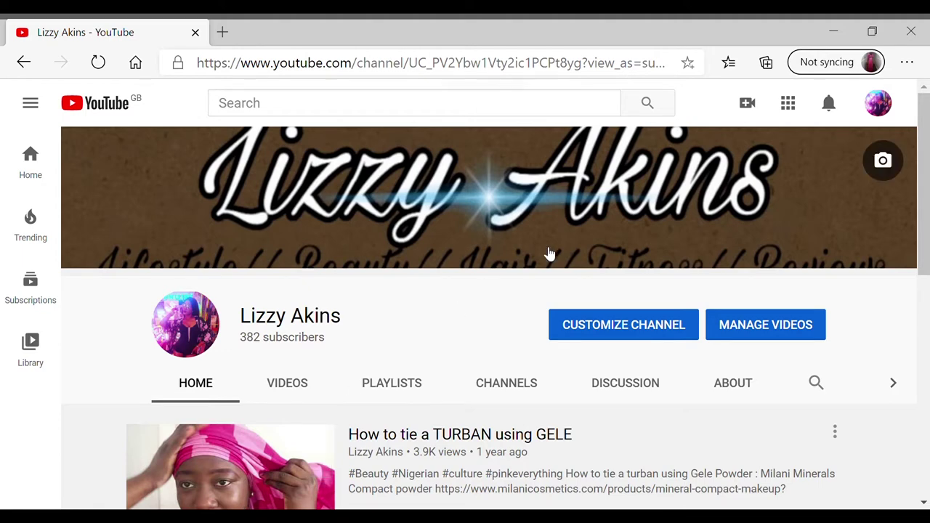
pyautogui.click(748, 103)
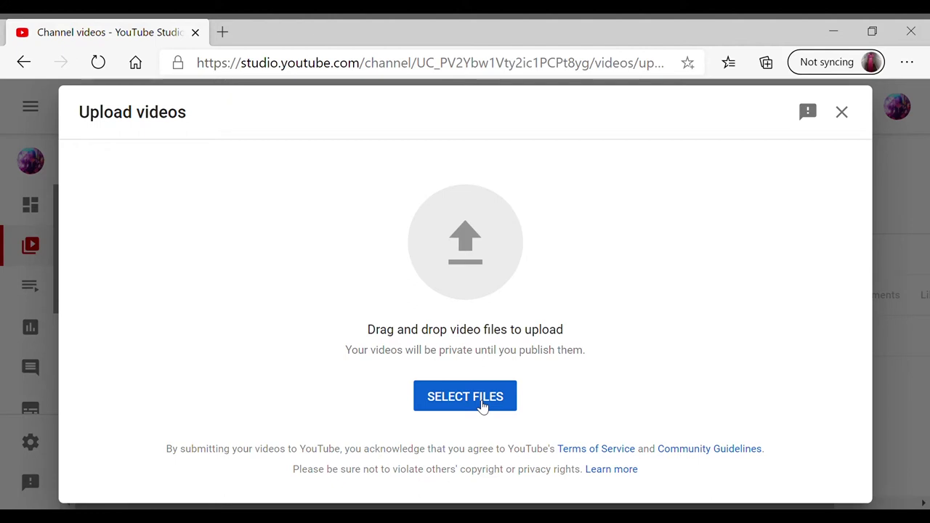
pyautogui.click(480, 406)
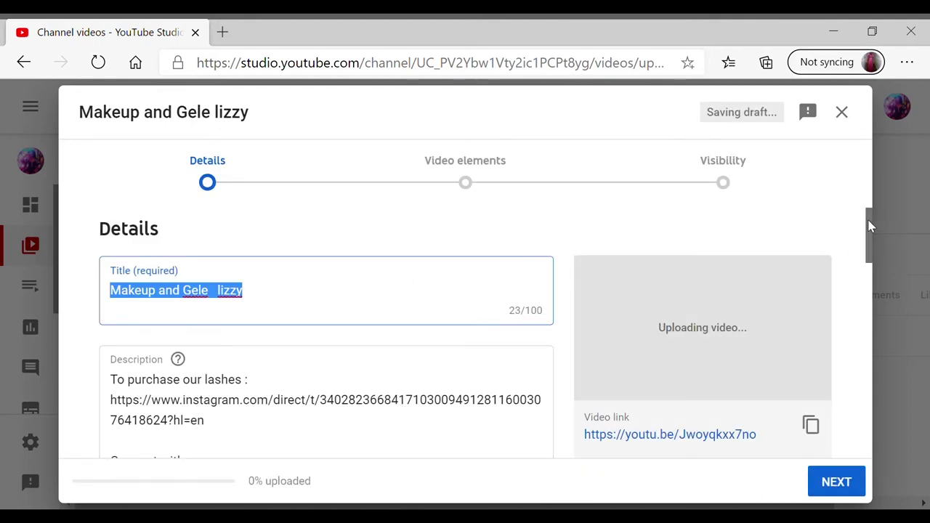
# Replace the title's trailing name so it reads 'Makeup and Gele photoshoot // Trending stain gele 2020'.
pyautogui.scroll(-2, 875, 229)
pyautogui.scroll(2, 864, 225)
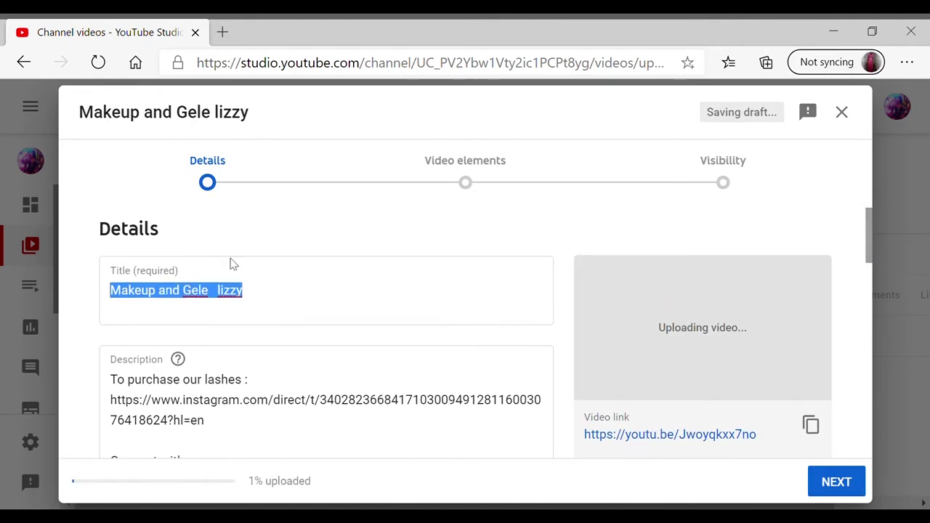
pyautogui.click(282, 298)
pyautogui.moveTo(277, 301); pyautogui.dragTo(219, 294)
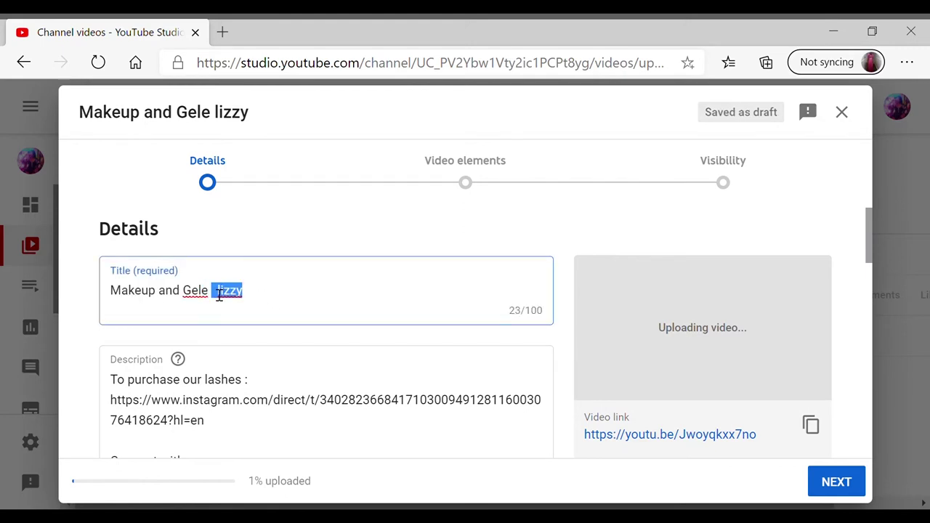
pyautogui.write('photot')
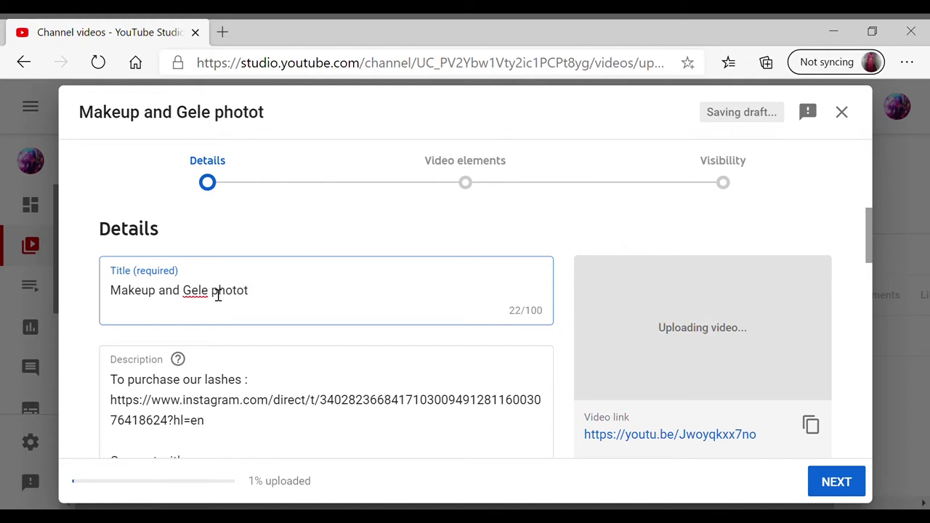
pyautogui.press('BackSpace')
pyautogui.write('shoot')
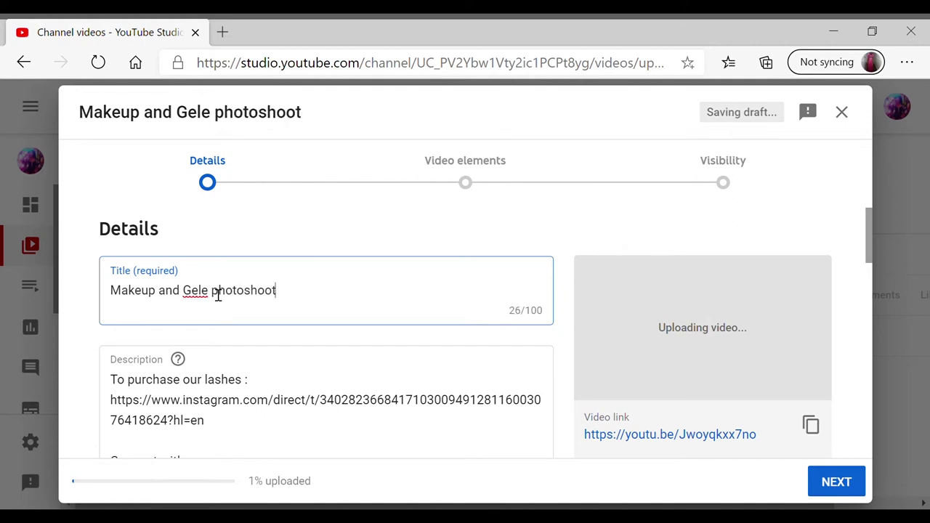
pyautogui.write(' // trend')
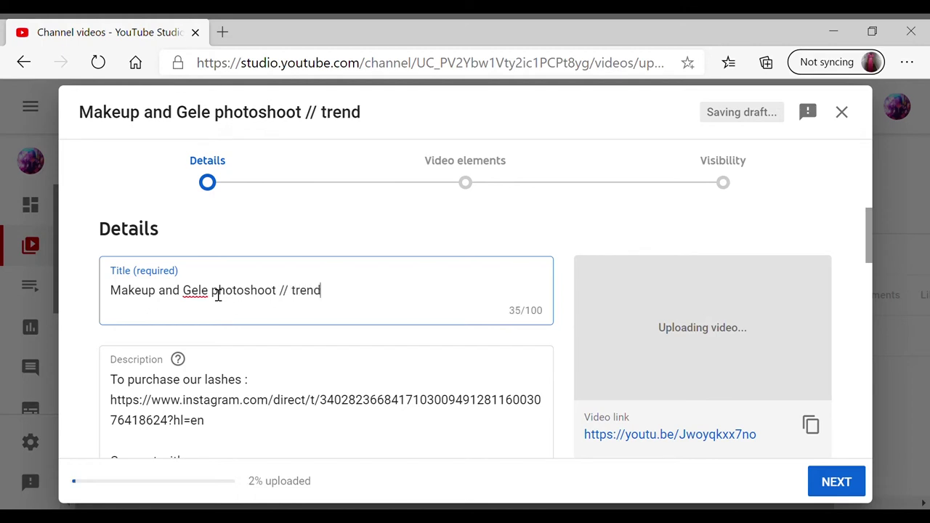
pyautogui.write('ing stain ')
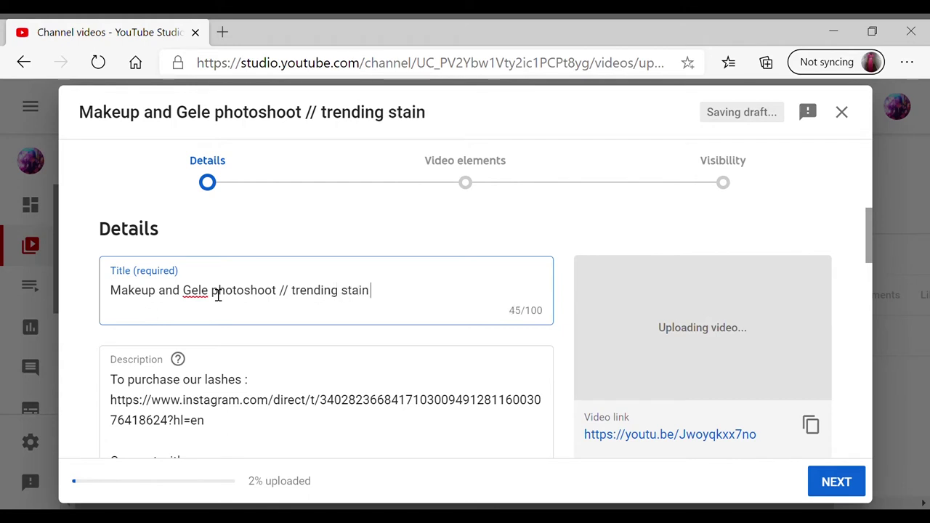
pyautogui.write('gele 2')
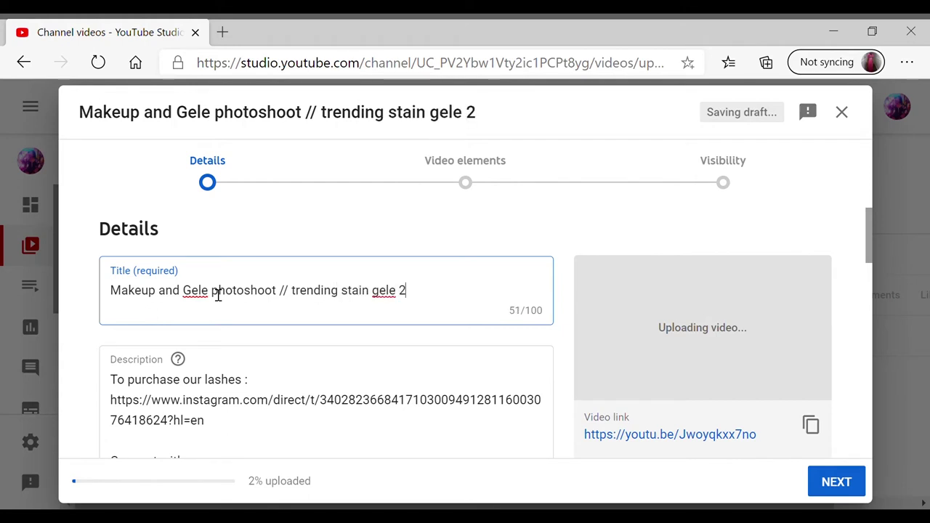
pyautogui.write('020')
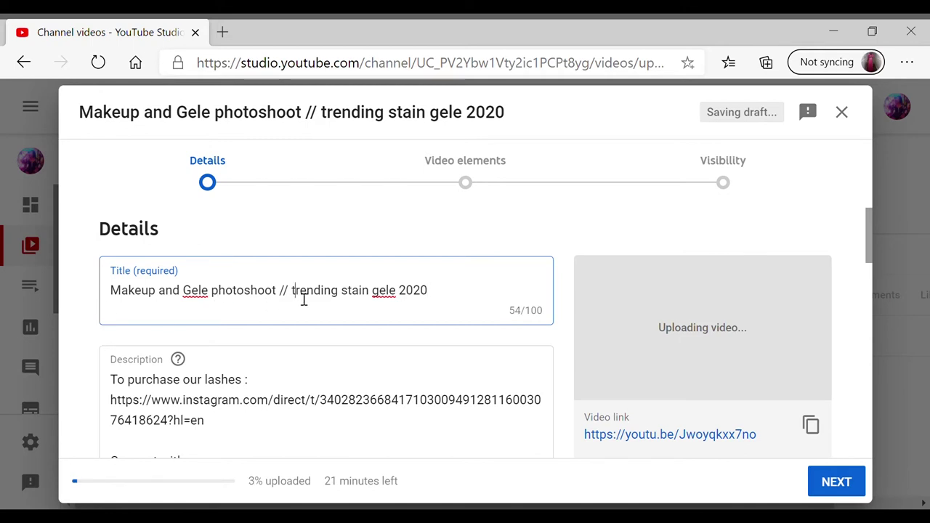
pyautogui.press('Delete')
pyautogui.write('T')
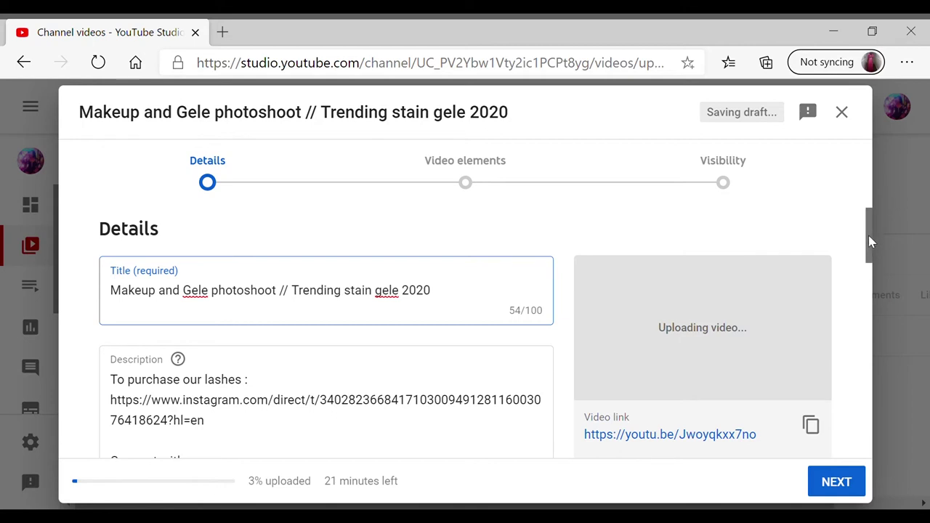
pyautogui.moveTo(868, 235)
pyautogui.mouseDown()
pyautogui.moveTo(867, 252)
pyautogui.moveTo(867, 230)
pyautogui.mouseUp()
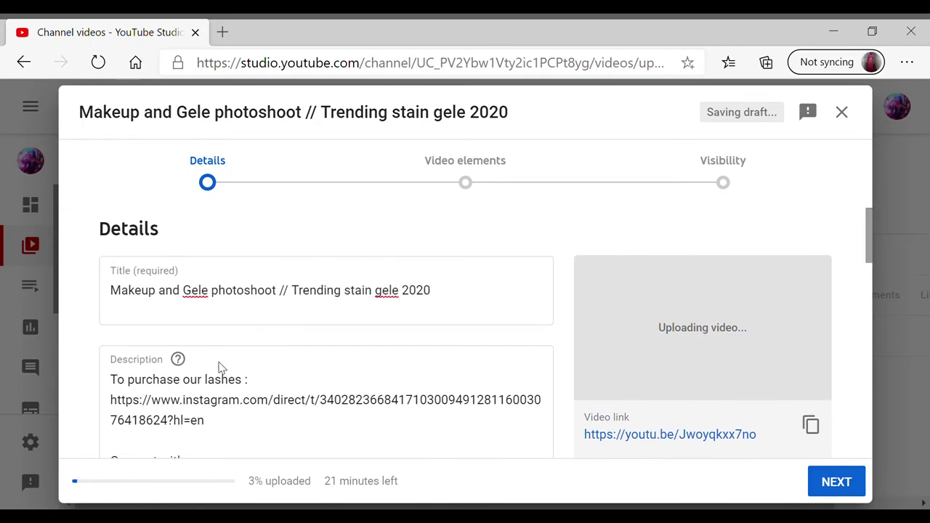
# Insert a blank line at the start of the video description.
pyautogui.click(117, 383)
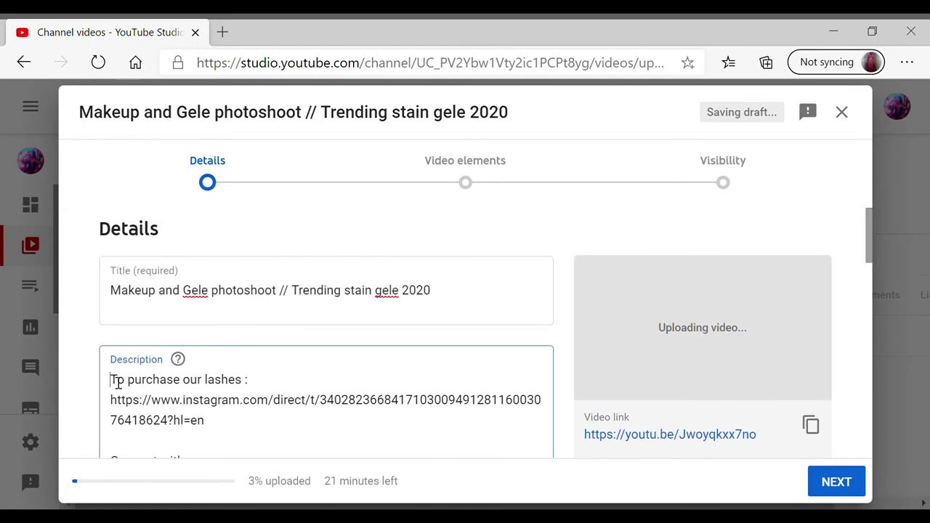
pyautogui.press('Return')
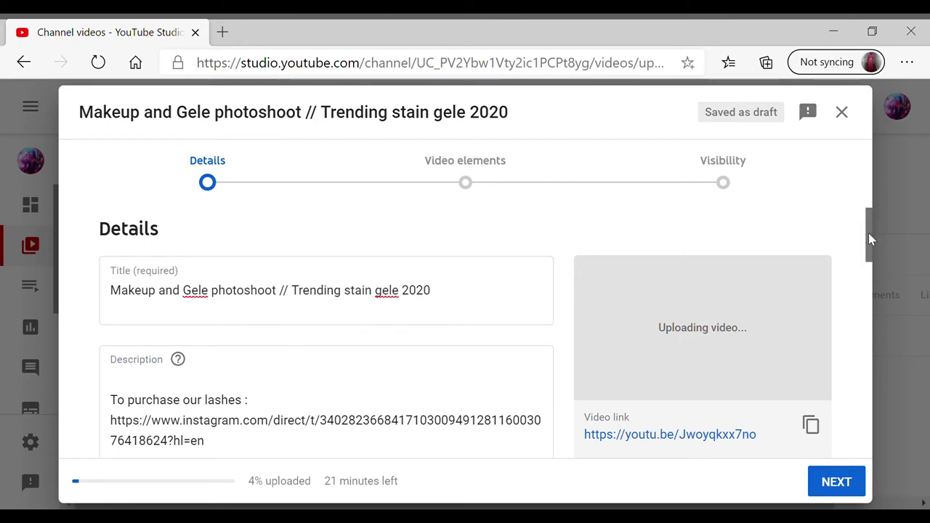
pyautogui.moveTo(868, 232); pyautogui.dragTo(842, 394)
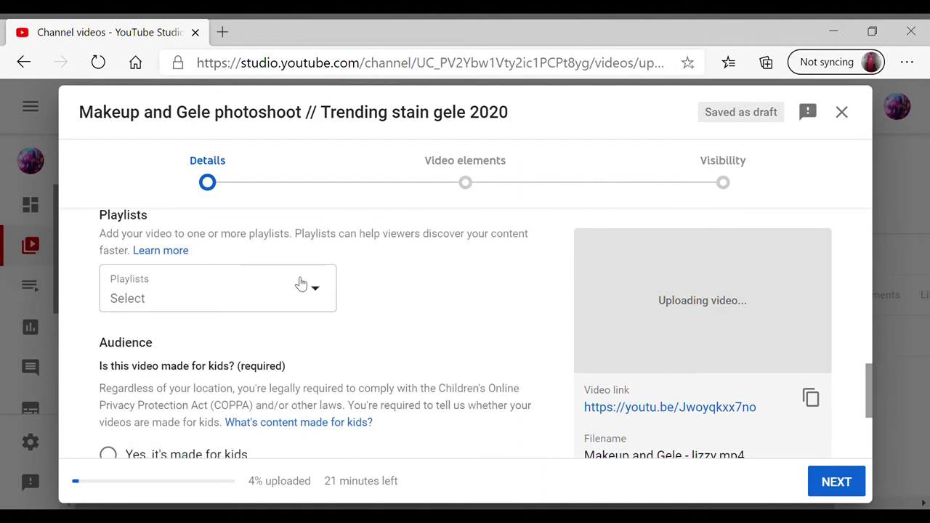
# Add the video to the MakeUp playlist.
pyautogui.click(332, 307)
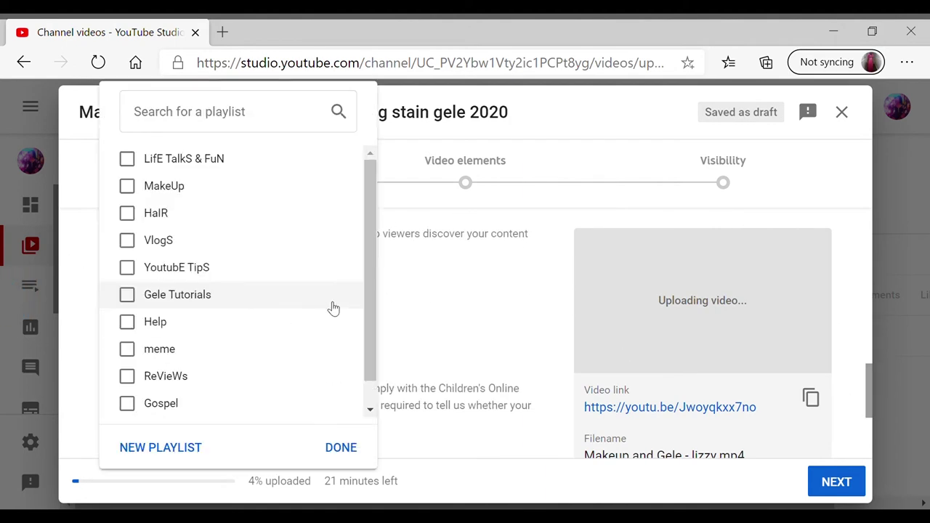
pyautogui.click(179, 186)
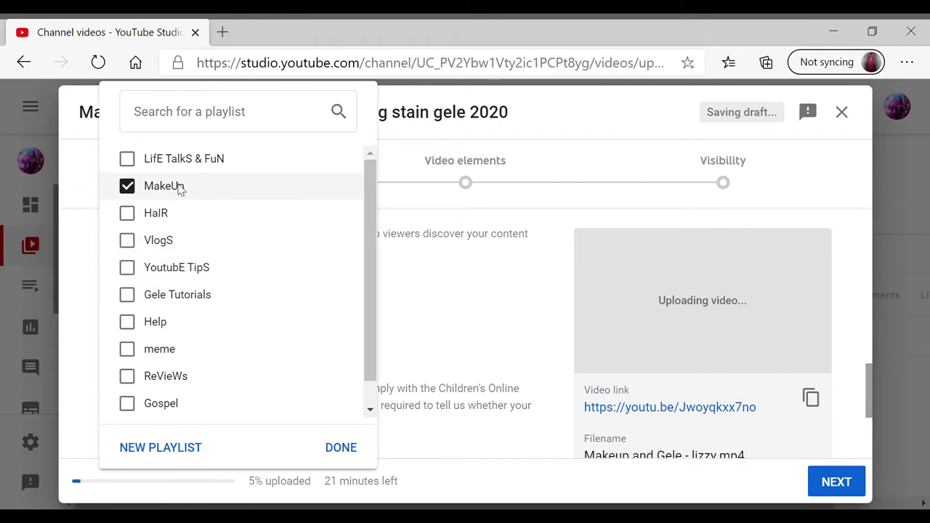
pyautogui.click(337, 458)
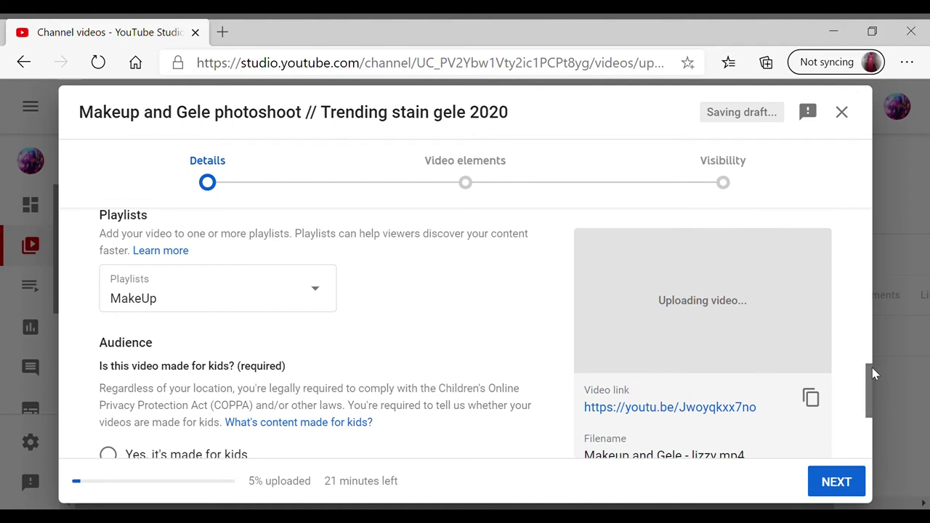
pyautogui.moveTo(872, 368); pyautogui.dragTo(868, 421)
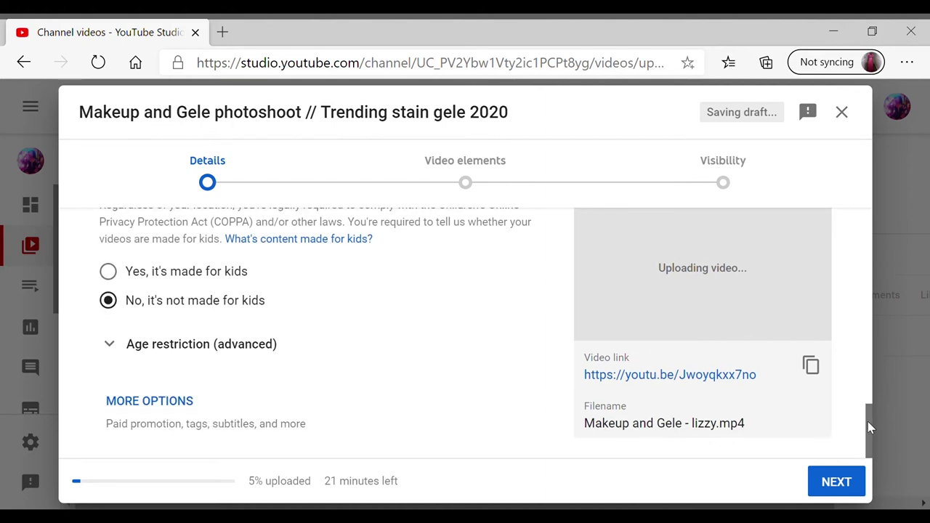
pyautogui.click(179, 404)
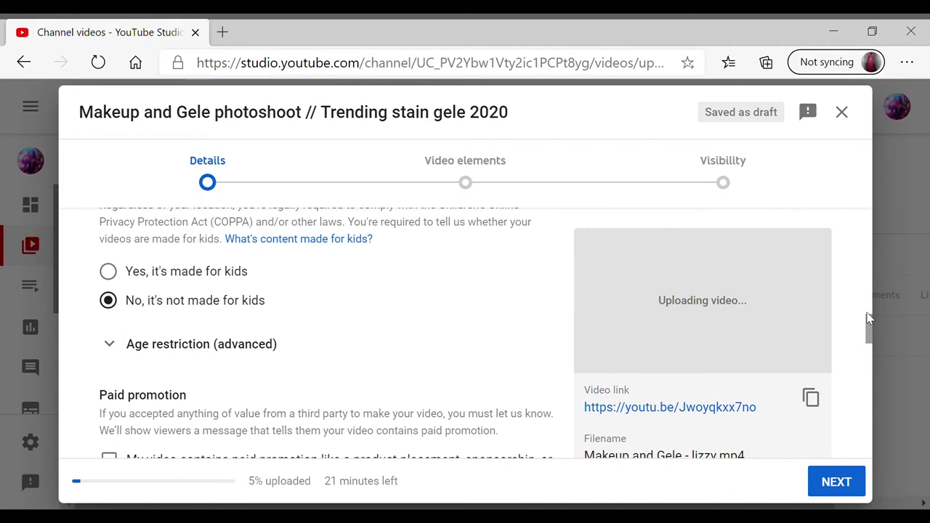
# Scroll through the extra details to review paid promotion, tags, language and category.
pyautogui.moveTo(872, 326); pyautogui.dragTo(855, 369)
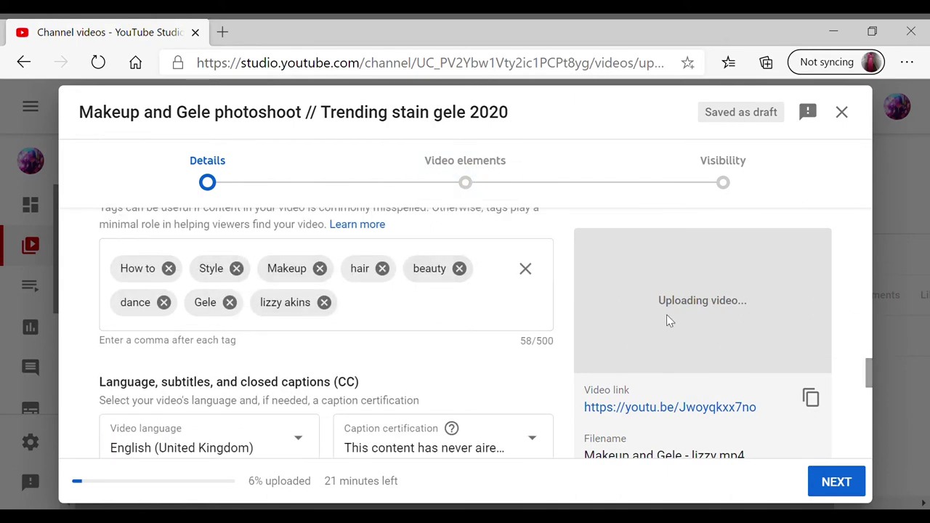
pyautogui.moveTo(872, 385)
pyautogui.mouseDown()
pyautogui.moveTo(869, 364)
pyautogui.moveTo(866, 383)
pyautogui.mouseUp()
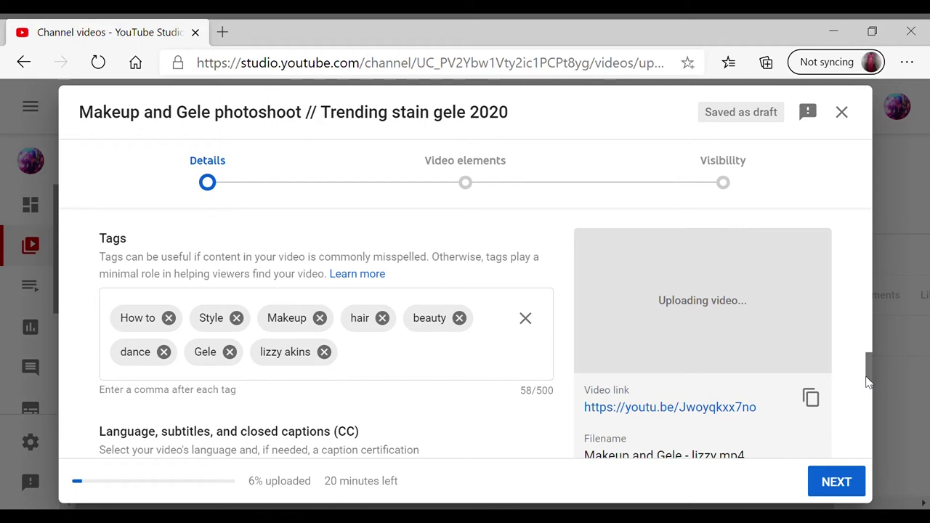
pyautogui.scroll(-1, 868, 383)
pyautogui.scroll(1, 868, 383)
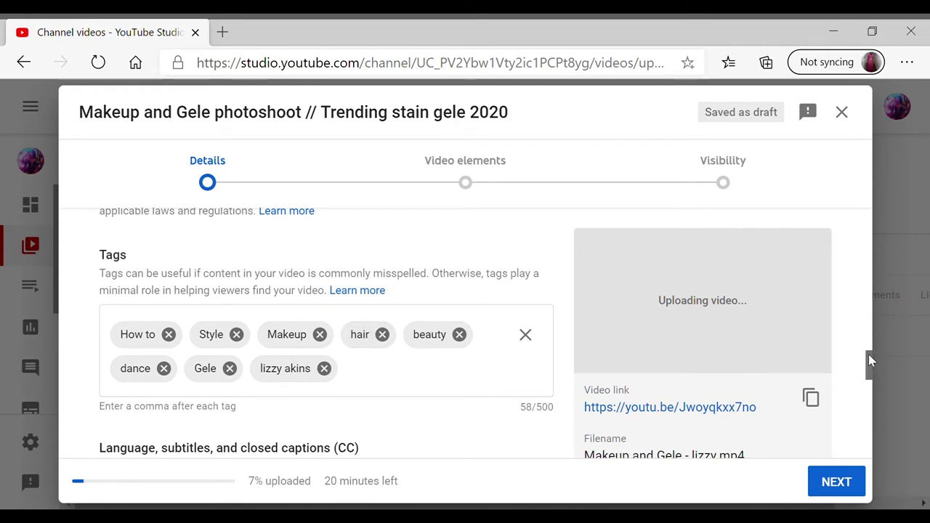
pyautogui.moveTo(869, 356); pyautogui.dragTo(867, 443)
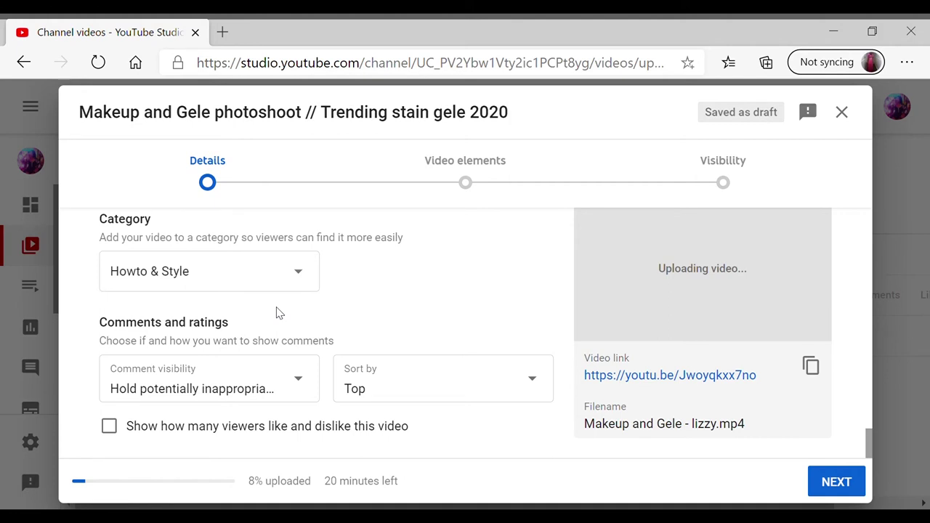
# Leave Howto & Style selected in the Category list and advance to Video elements.
pyautogui.click(302, 278)
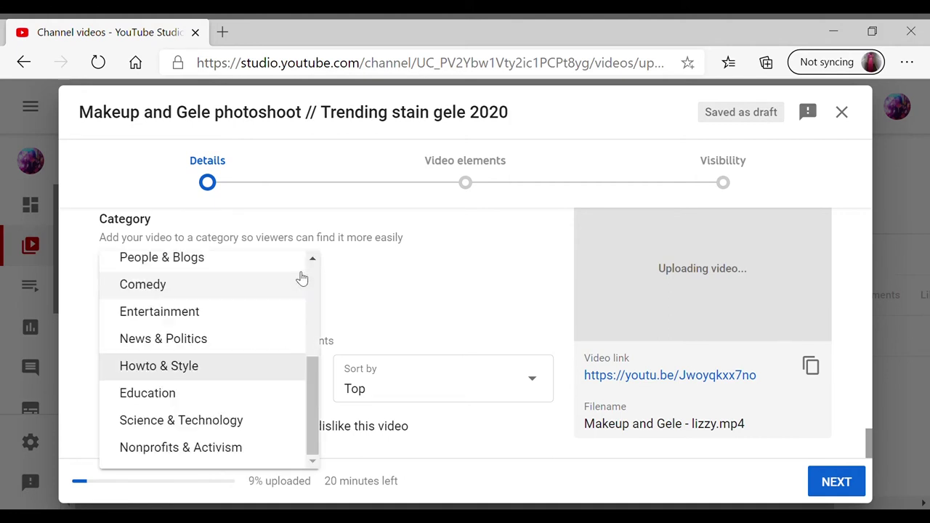
pyautogui.click(300, 378)
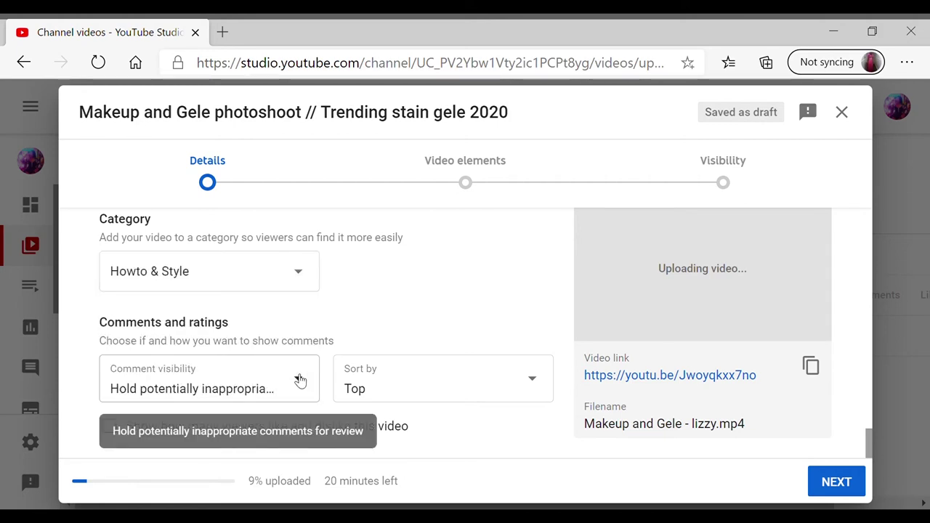
pyautogui.click(297, 269)
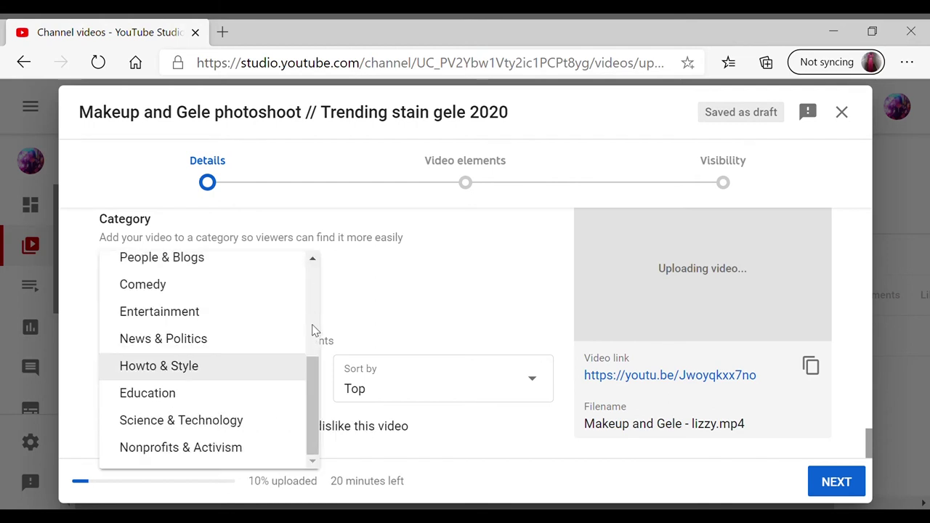
pyautogui.moveTo(313, 373); pyautogui.dragTo(322, 411)
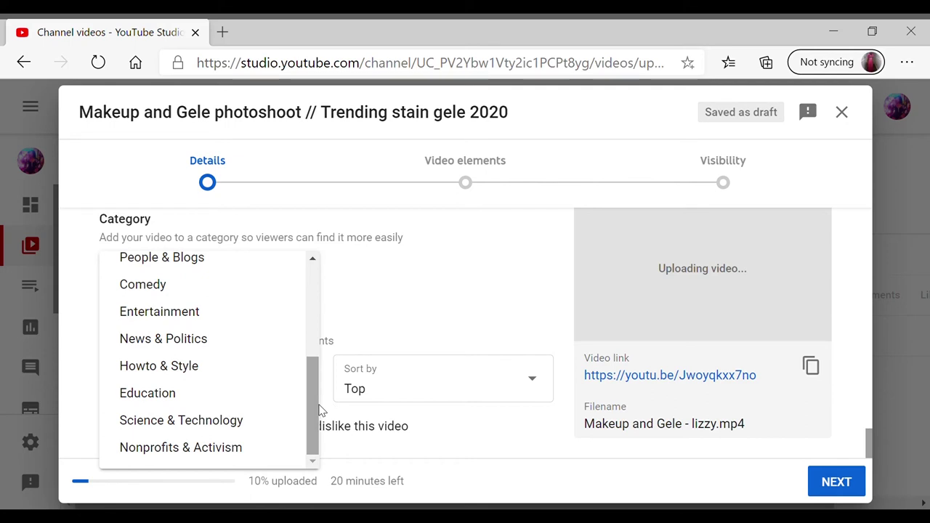
pyautogui.click(399, 312)
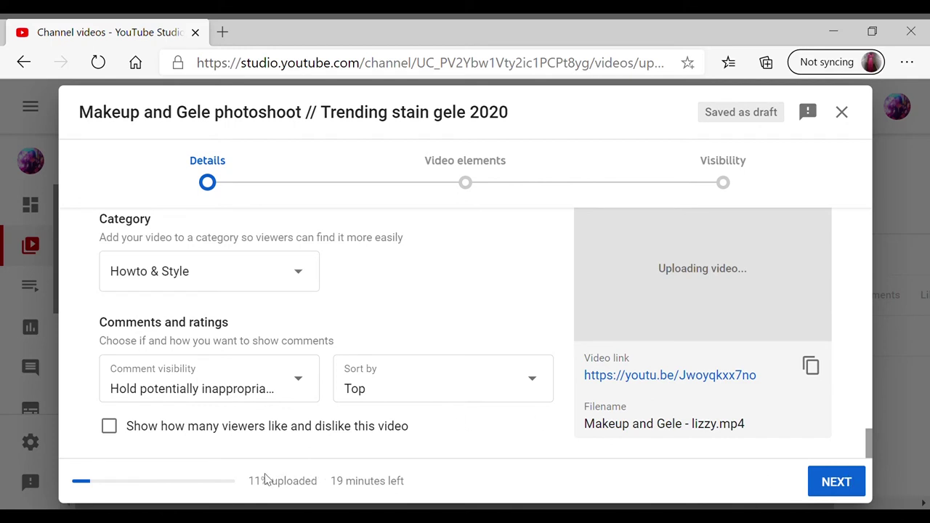
pyautogui.click(863, 484)
pyautogui.click(863, 483)
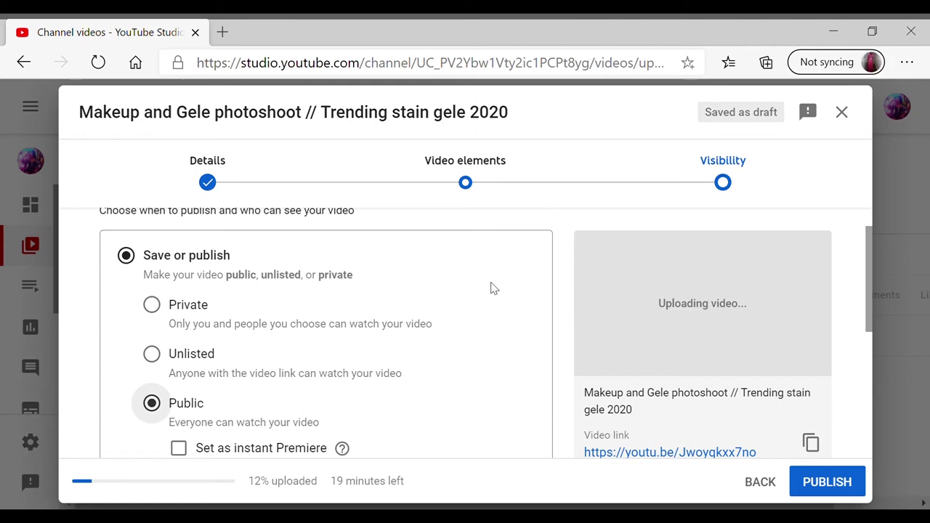
pyautogui.moveTo(870, 265); pyautogui.dragTo(886, 235)
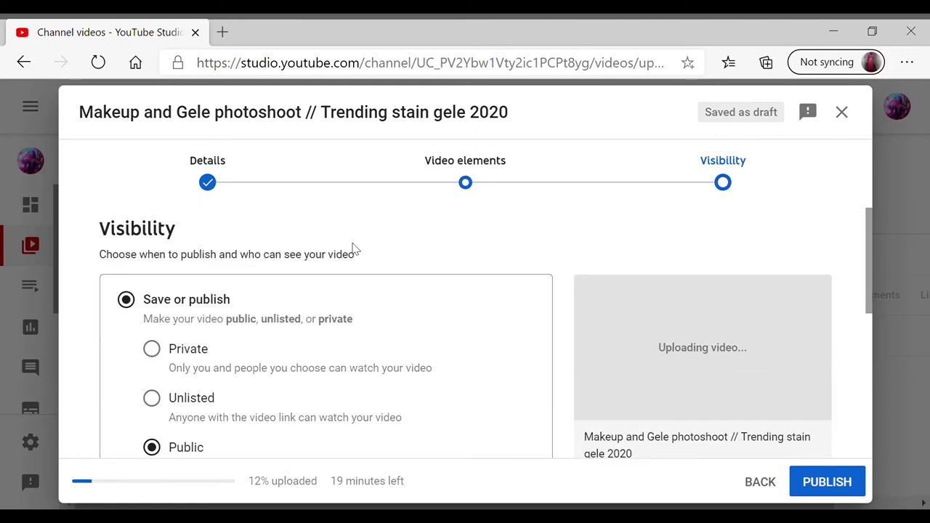
pyautogui.click(255, 191)
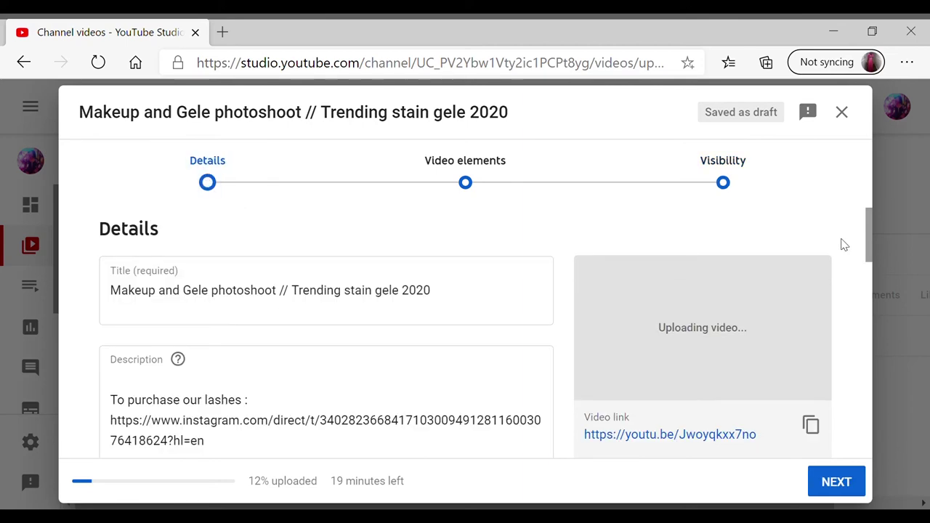
pyautogui.moveTo(872, 233); pyautogui.dragTo(864, 342)
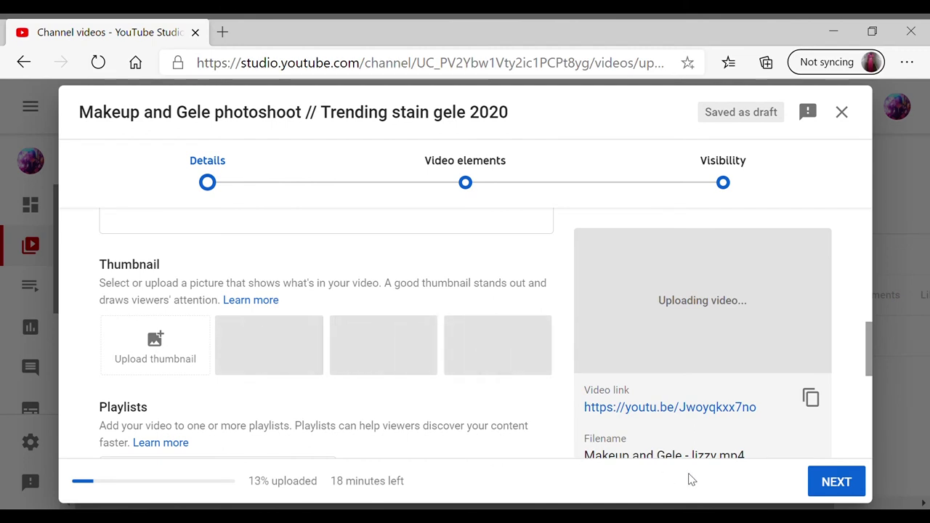
pyautogui.moveTo(872, 345); pyautogui.dragTo(866, 392)
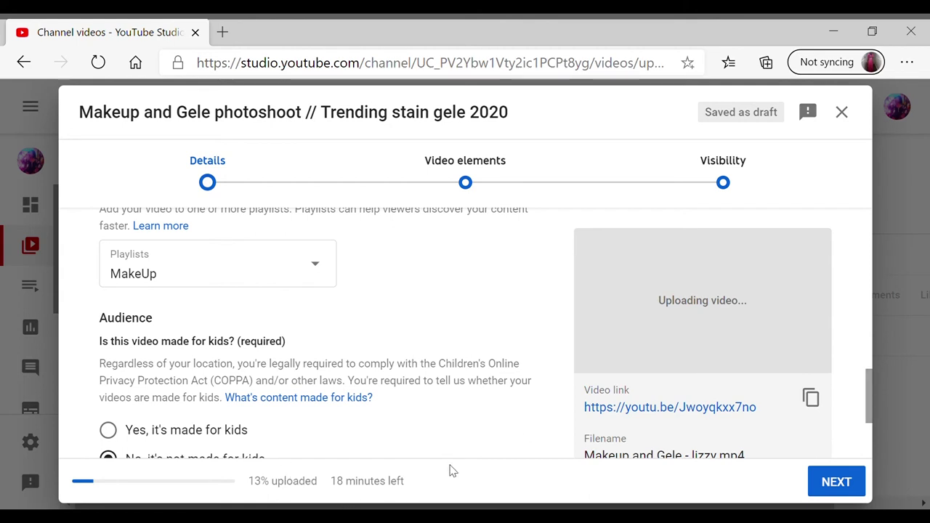
pyautogui.click(832, 483)
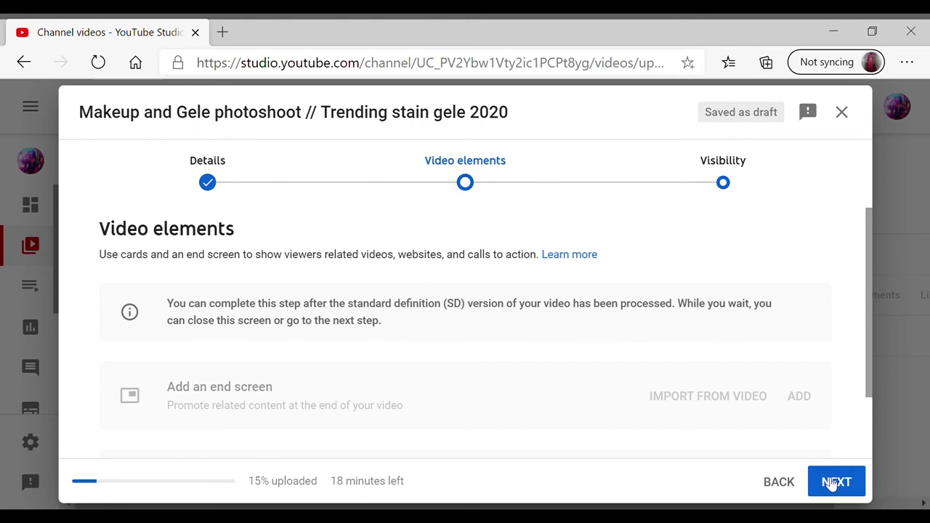
# On the Visibility step, choose Schedule with Nov 3, 2020 as the publish date.
pyautogui.click(831, 484)
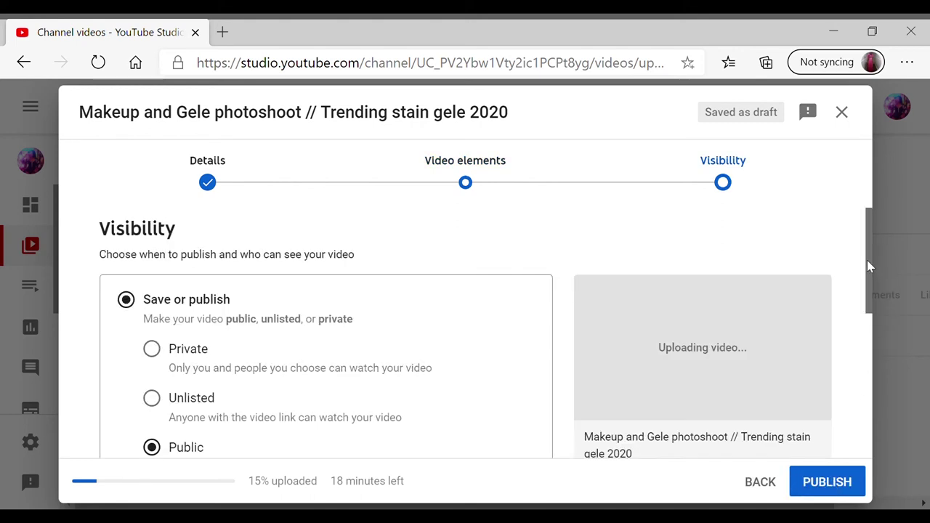
pyautogui.moveTo(867, 260); pyautogui.dragTo(867, 316)
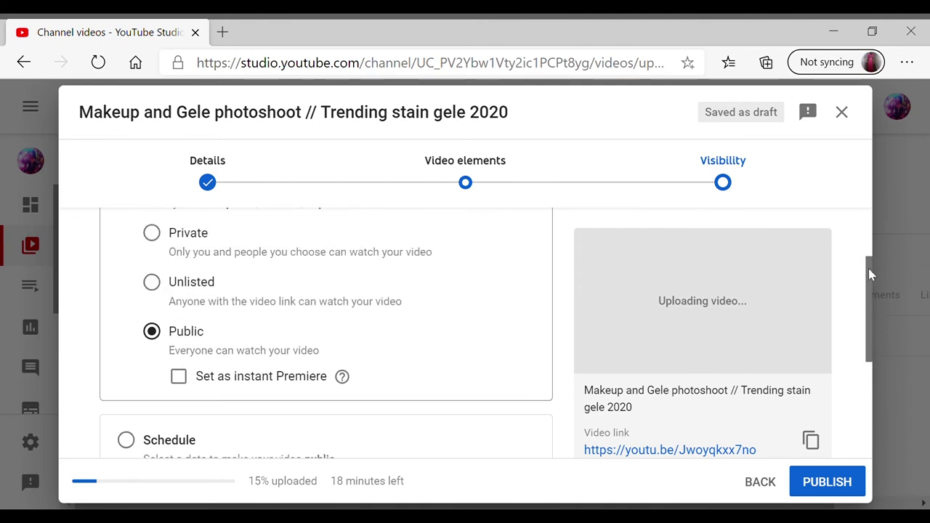
pyautogui.moveTo(869, 268); pyautogui.dragTo(845, 307)
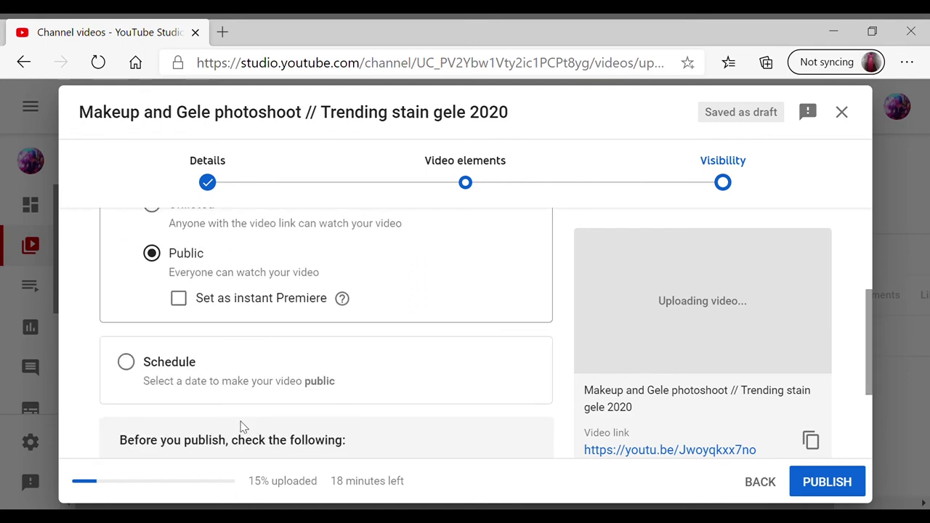
pyautogui.click(125, 361)
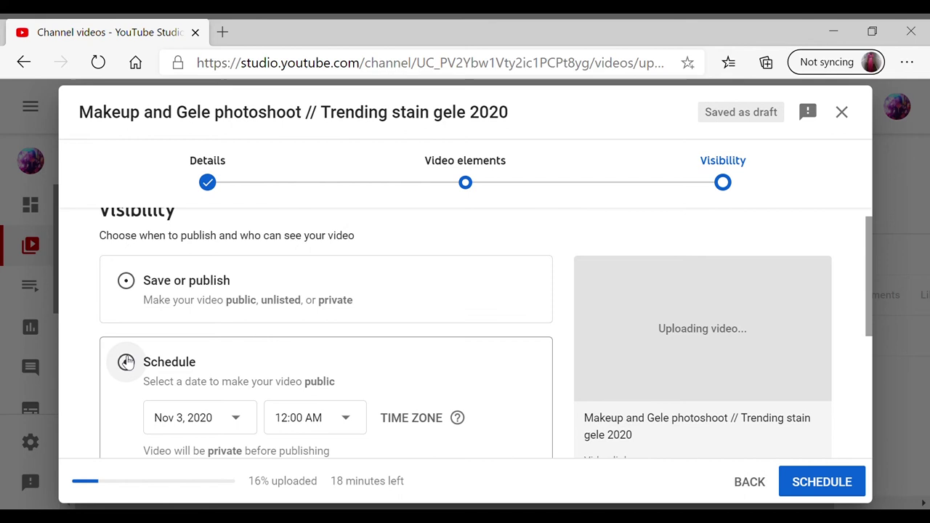
pyautogui.click(242, 419)
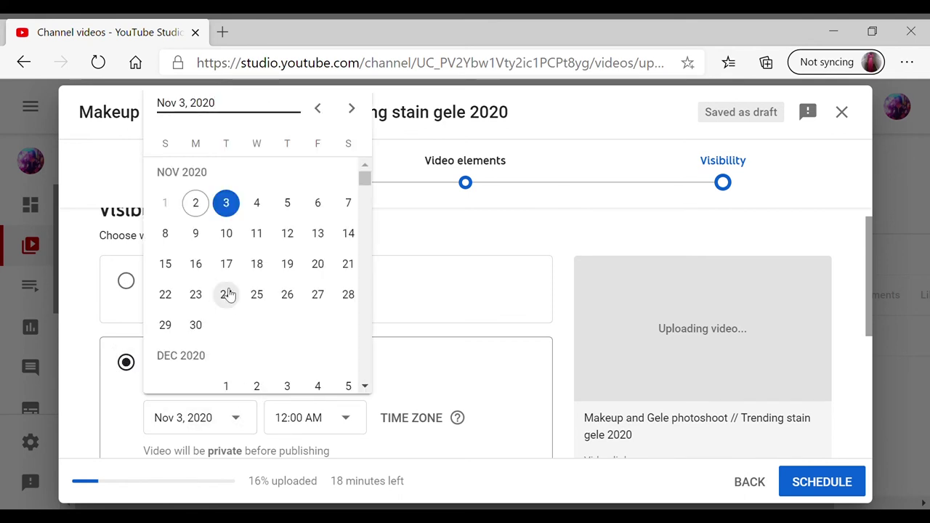
pyautogui.click(228, 202)
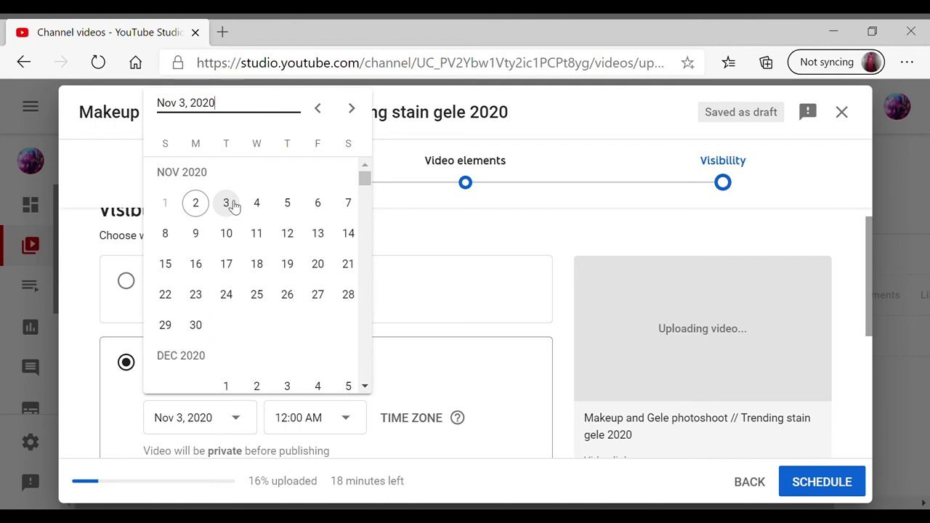
pyautogui.click(232, 206)
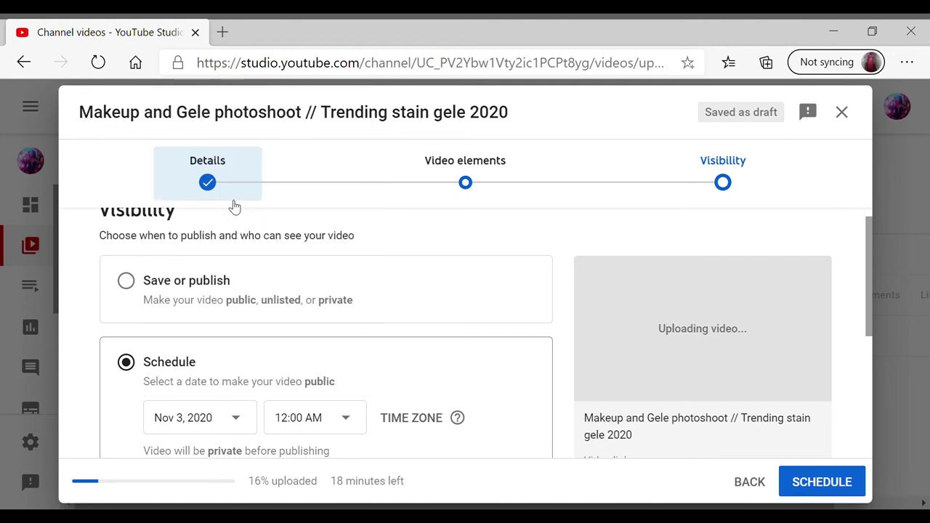
# Set the publish time to 12:00 PM and confirm the scheduled publication.
pyautogui.click(342, 410)
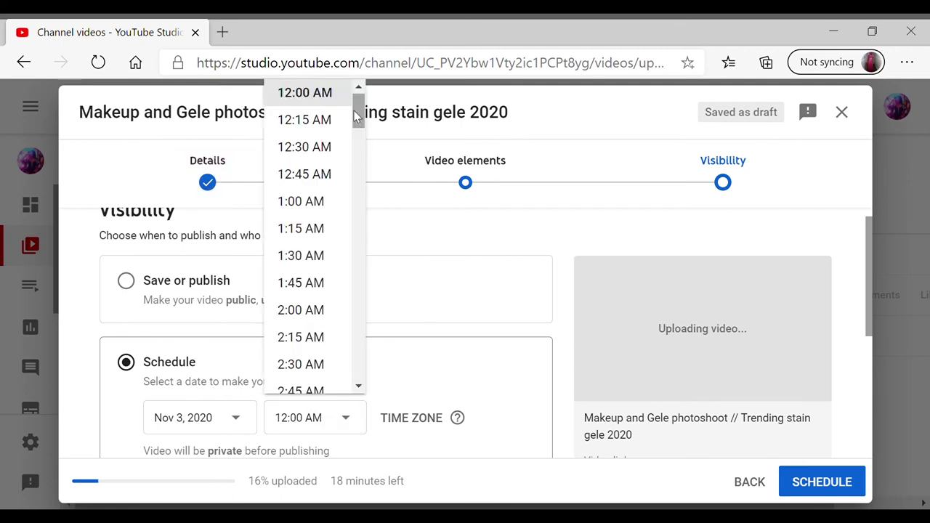
pyautogui.moveTo(353, 110); pyautogui.dragTo(376, 240)
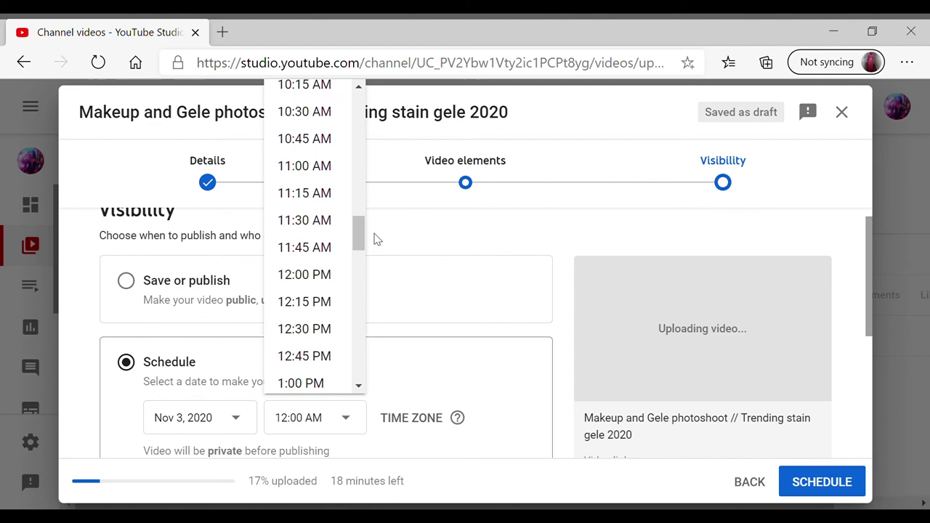
pyautogui.click(337, 273)
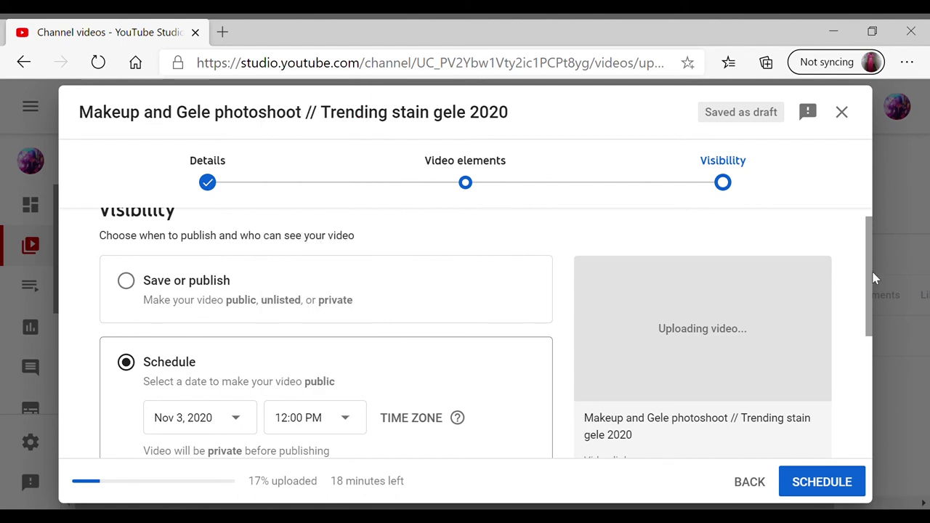
pyautogui.moveTo(871, 276); pyautogui.dragTo(869, 405)
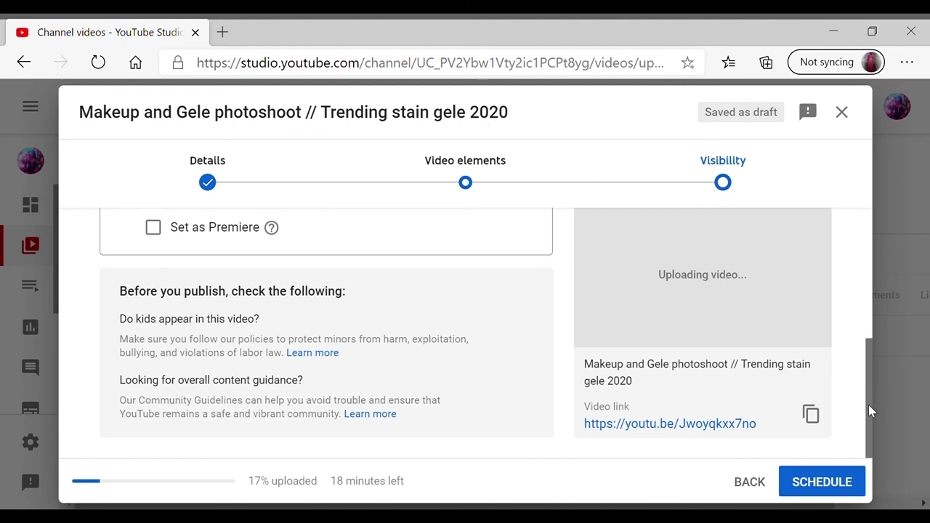
pyautogui.click(842, 483)
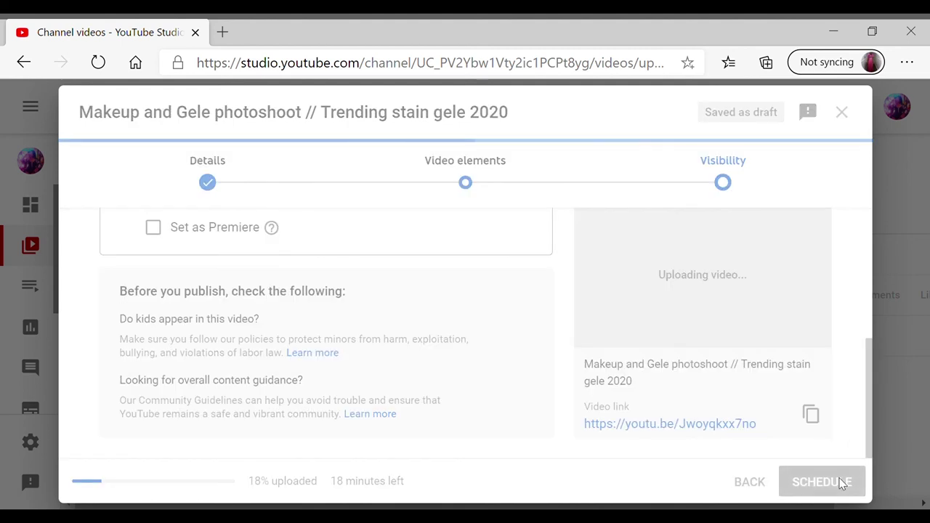